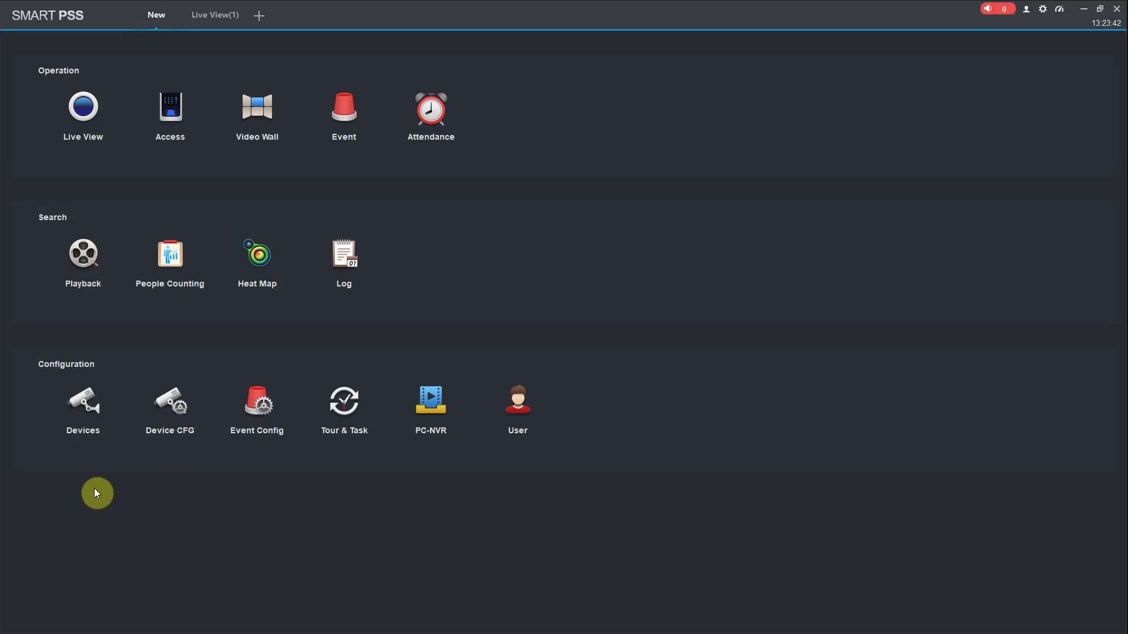
- Show the Devices list and select the DVR row
left_click(90, 407)
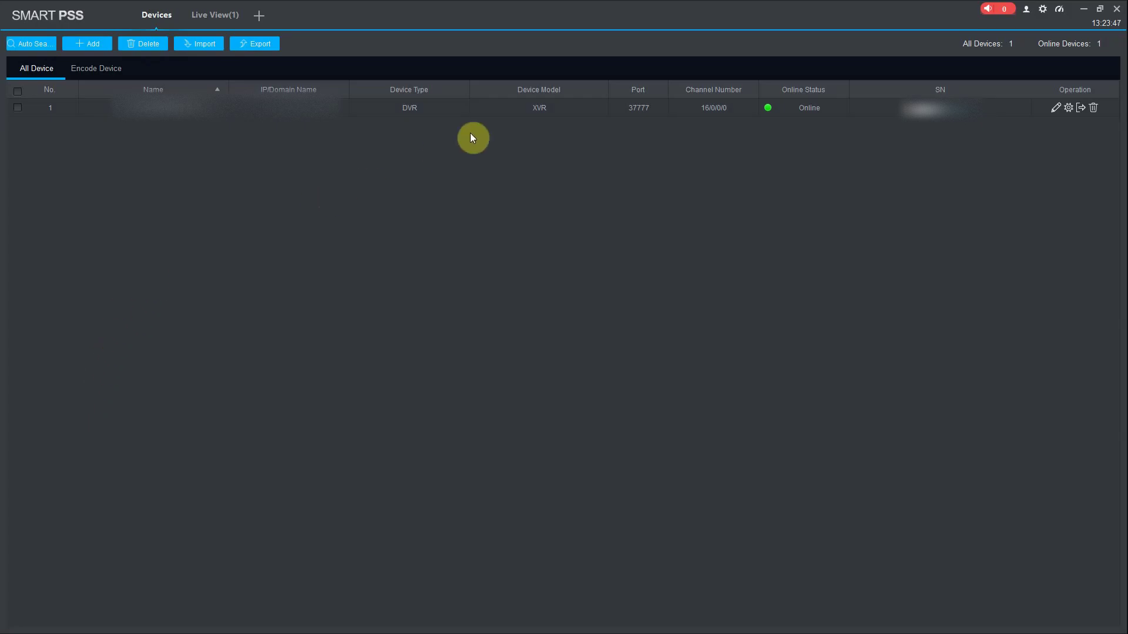
left_click(440, 107)
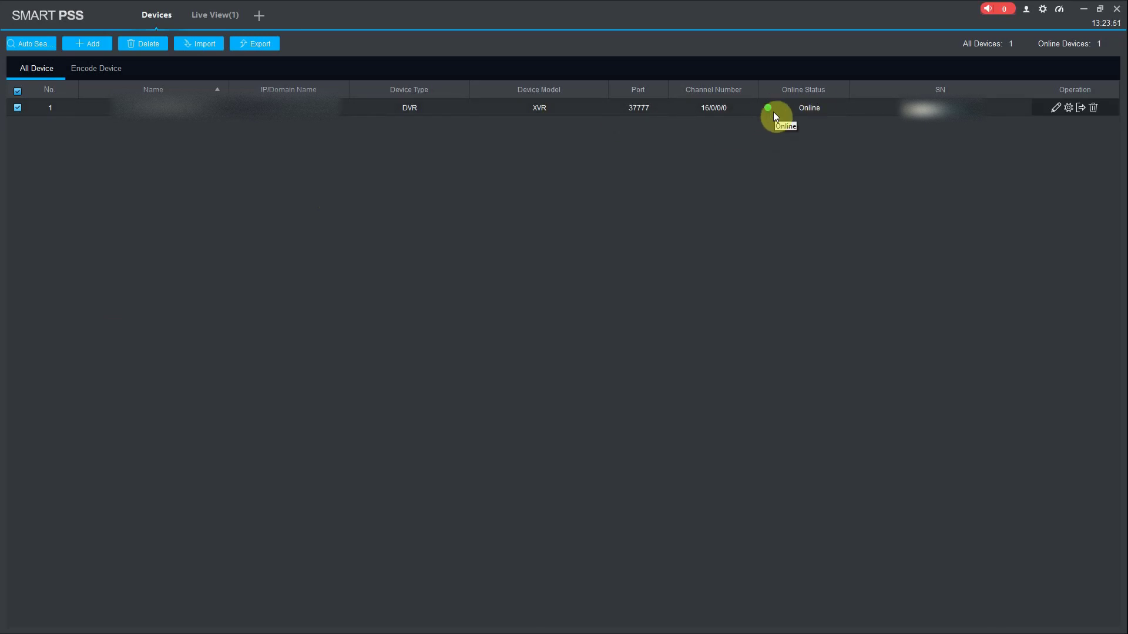
- Open the DVR's device configuration and its System > Account settings
left_click(1069, 109)
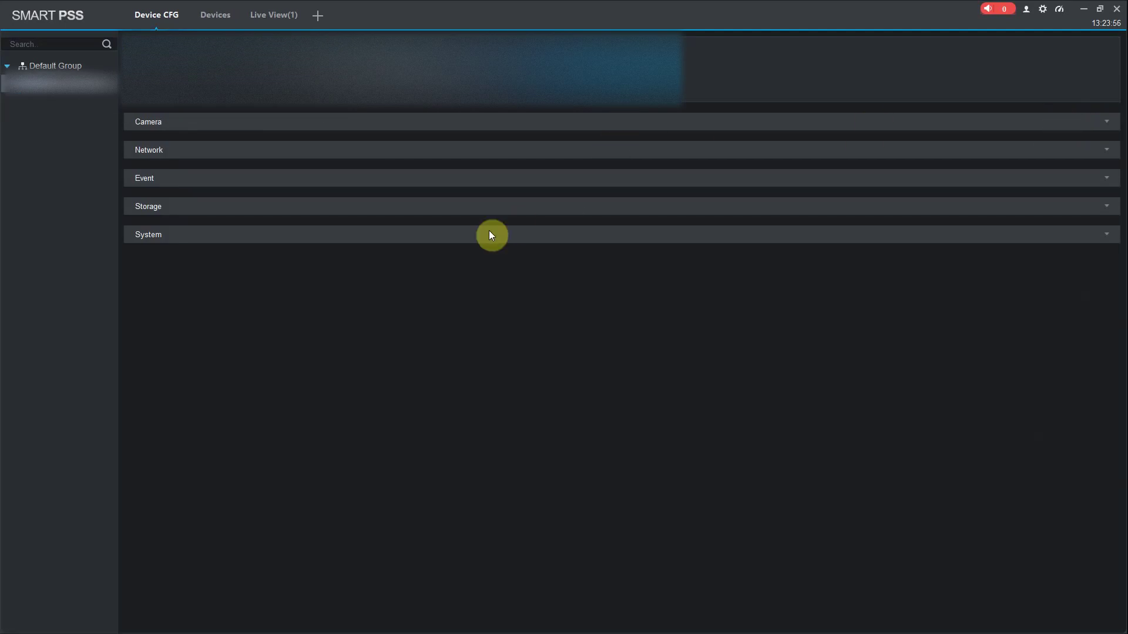
left_click(432, 235)
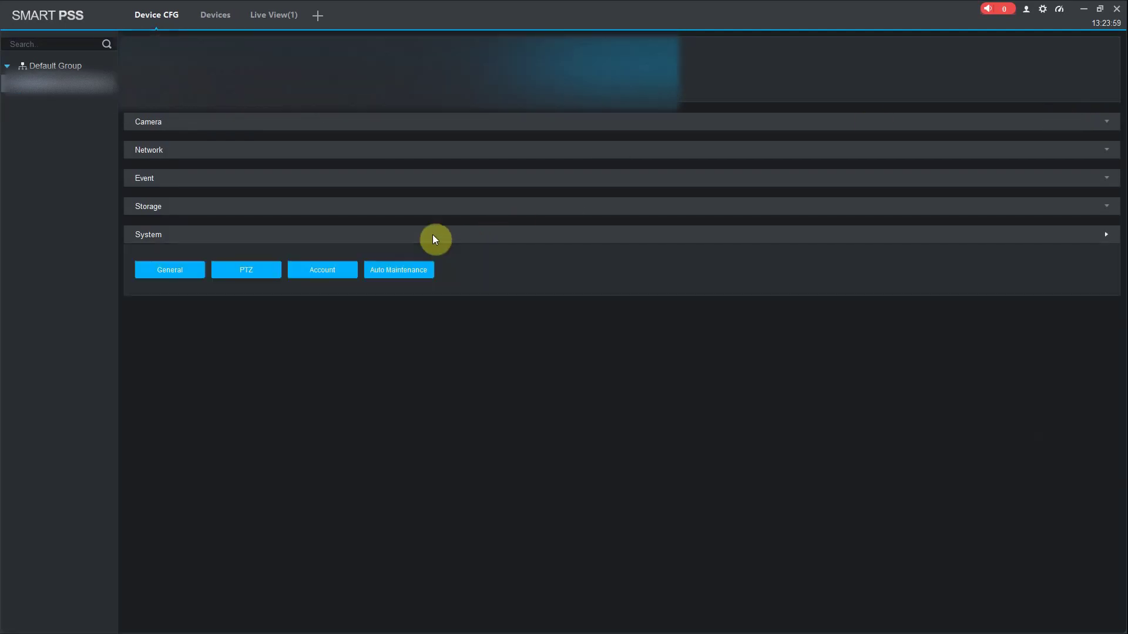
left_click(322, 272)
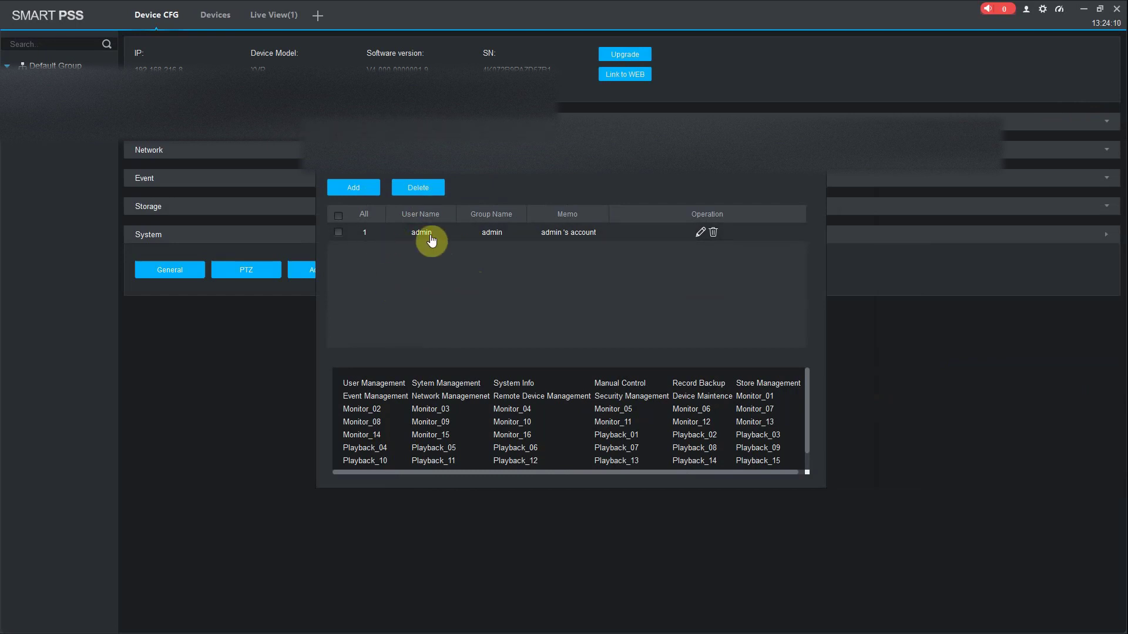
- Edit the admin user, entering old, new and confirmation passwords, and save
left_click(703, 233)
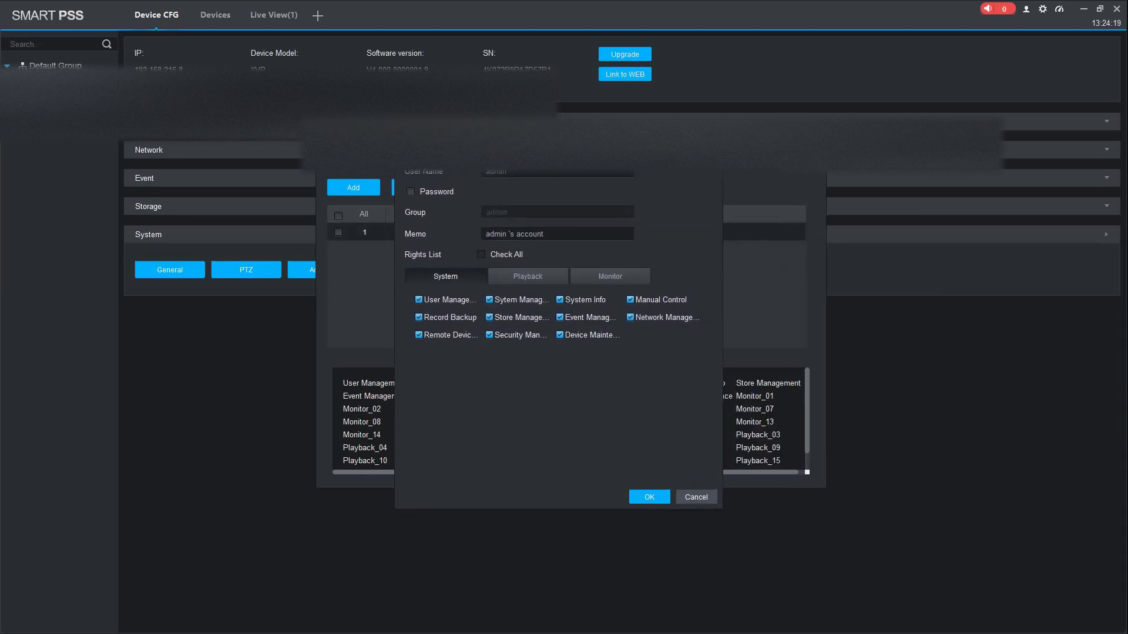
left_click(408, 194)
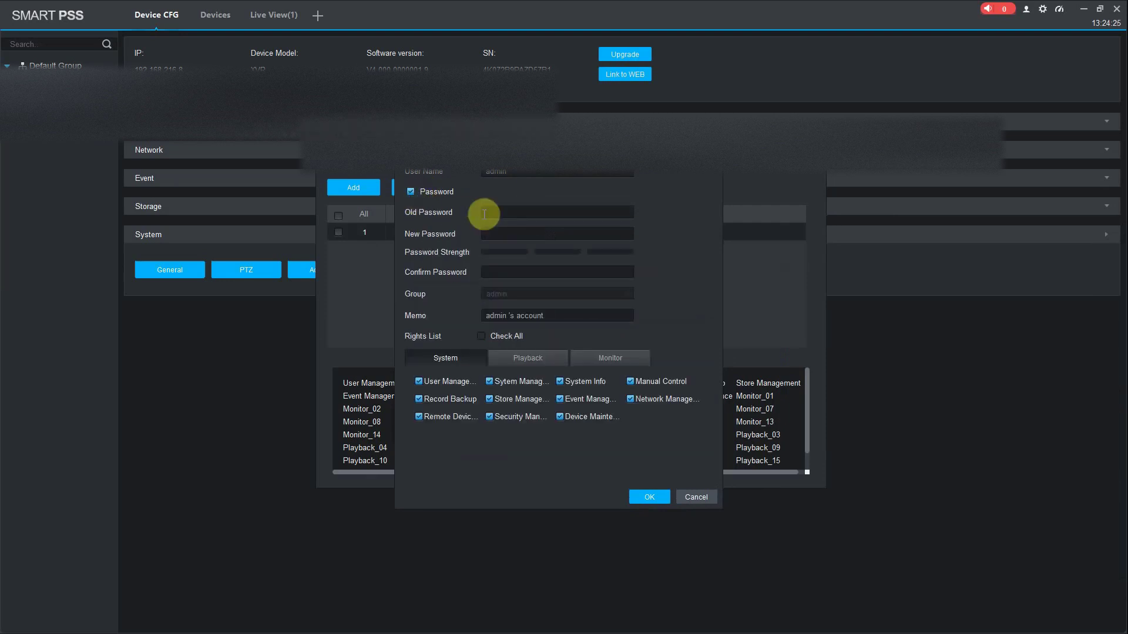
left_click(484, 214)
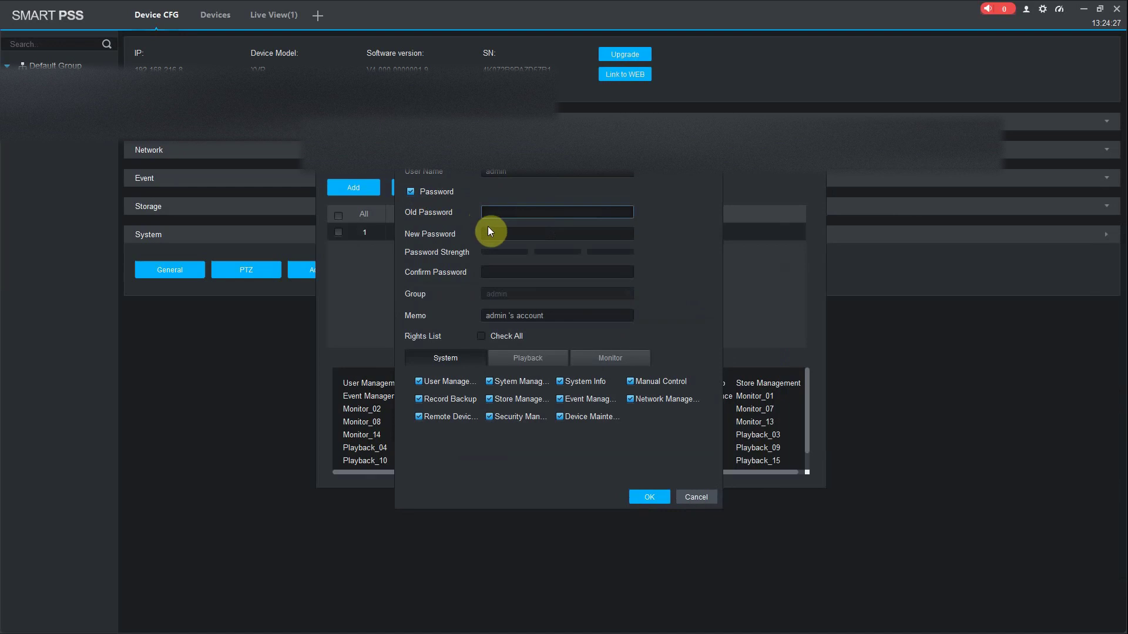
left_click(489, 232)
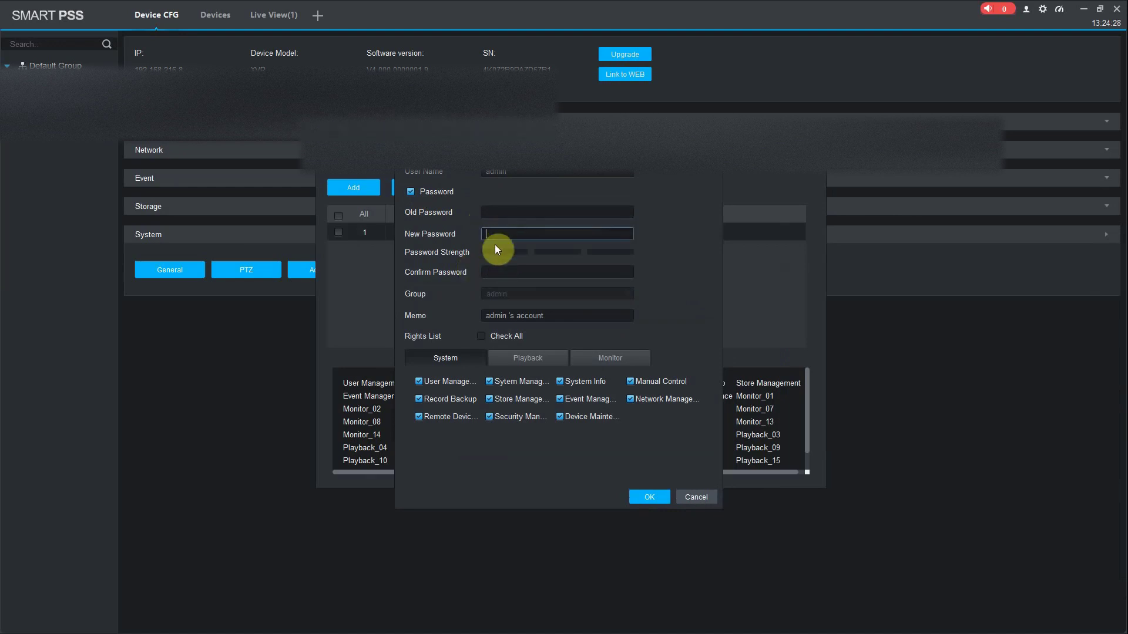
left_click(498, 271)
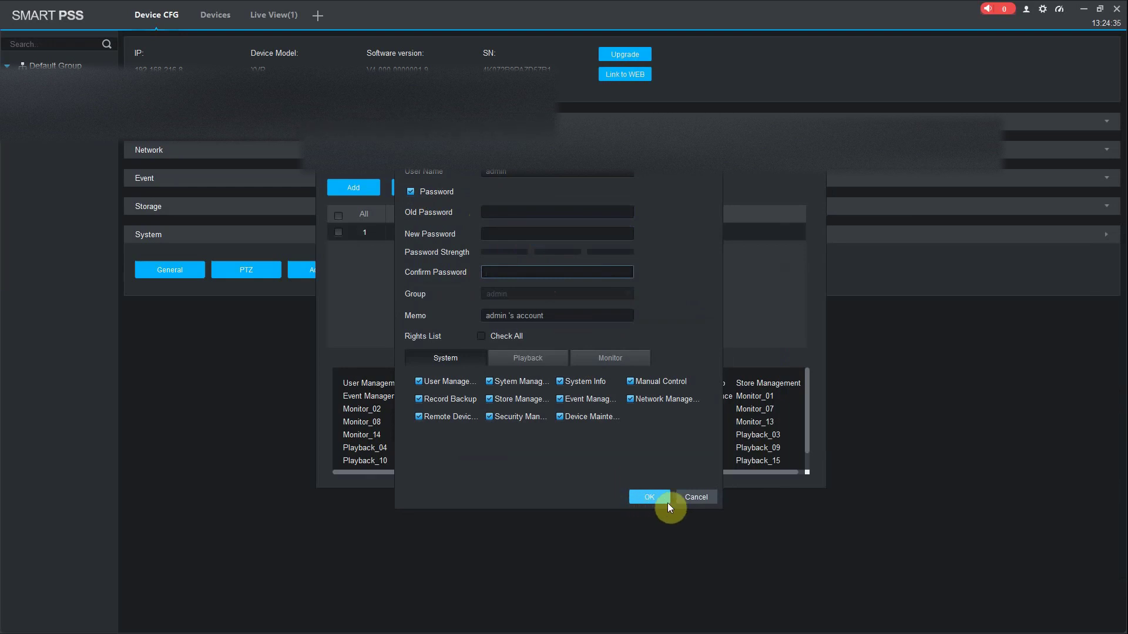
left_click(695, 497)
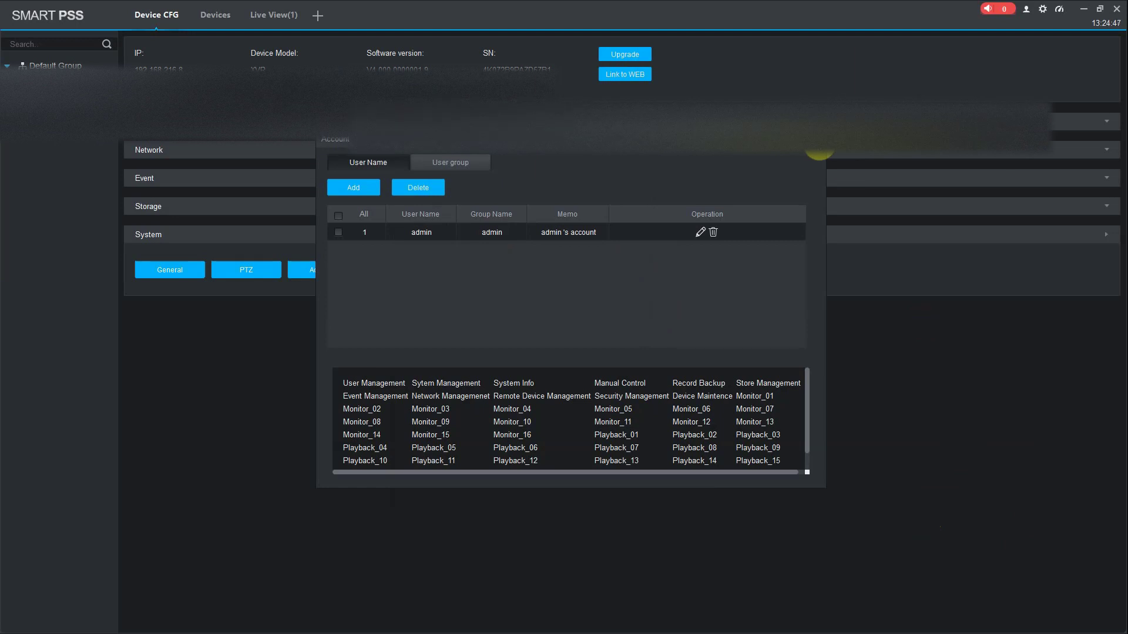
- Close the Account dialog and the Device CFG, Devices and Live View tabs
left_click(819, 151)
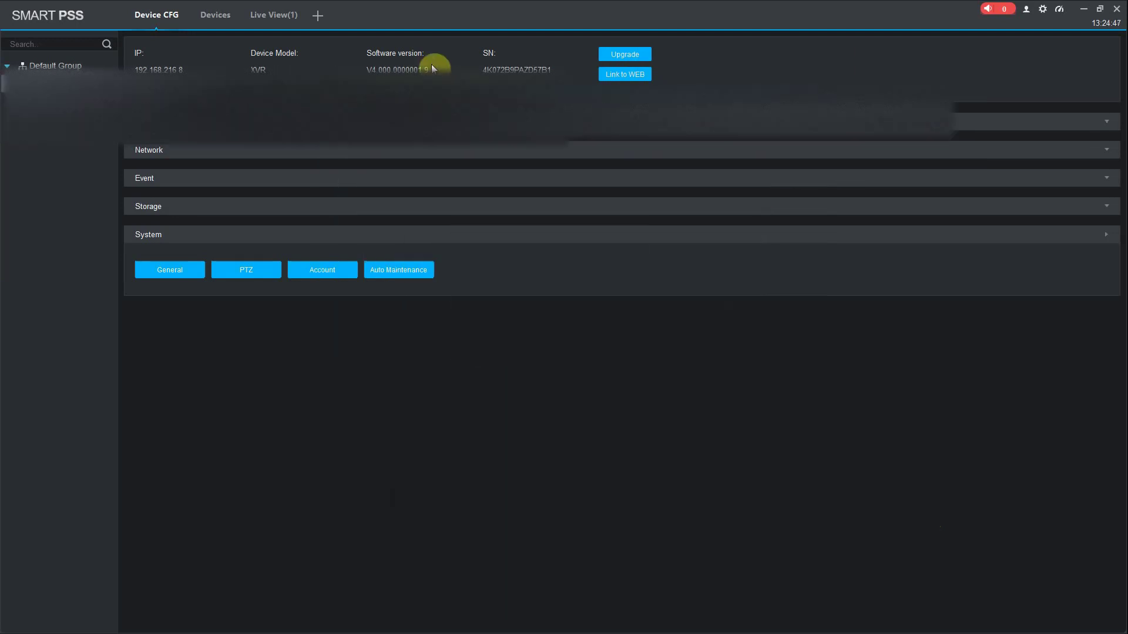
left_click(181, 10)
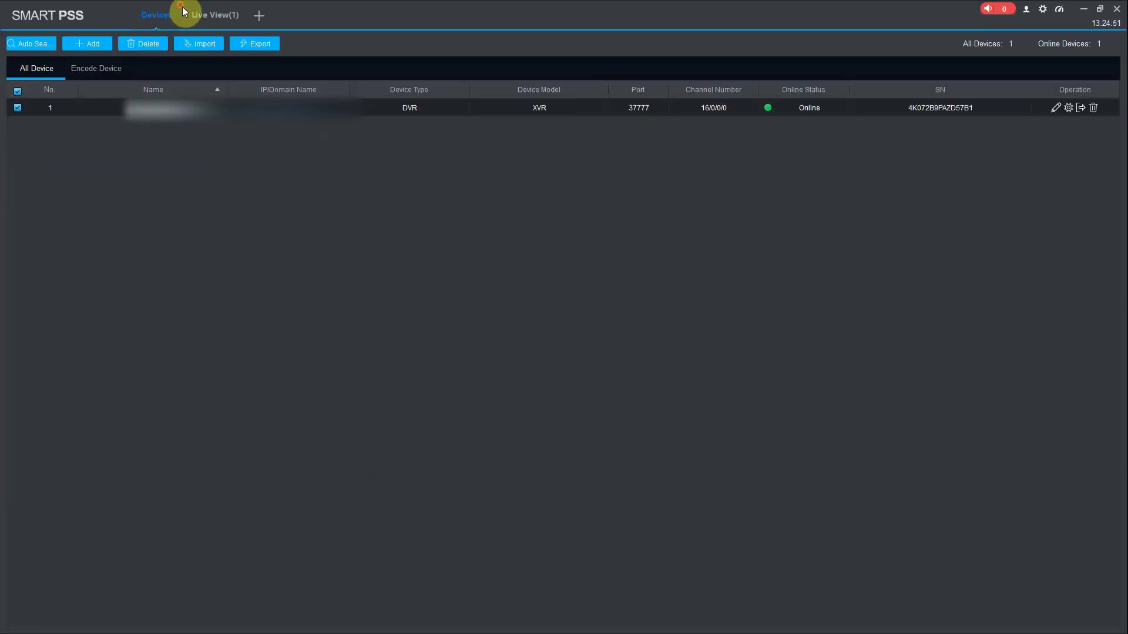
left_click(183, 9)
left_click(182, 10)
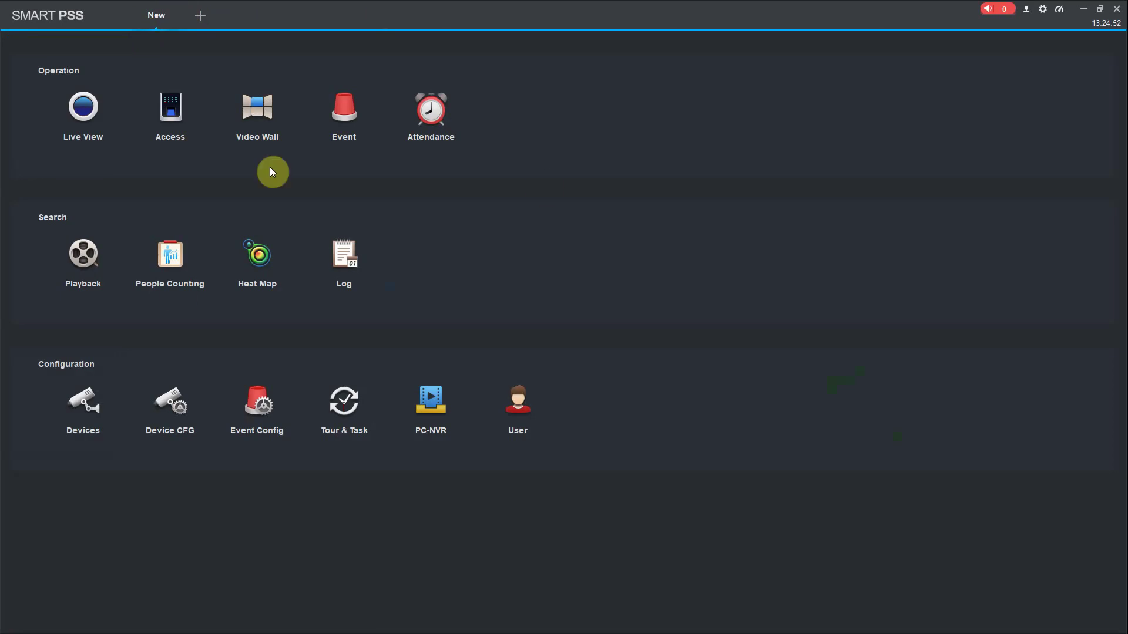